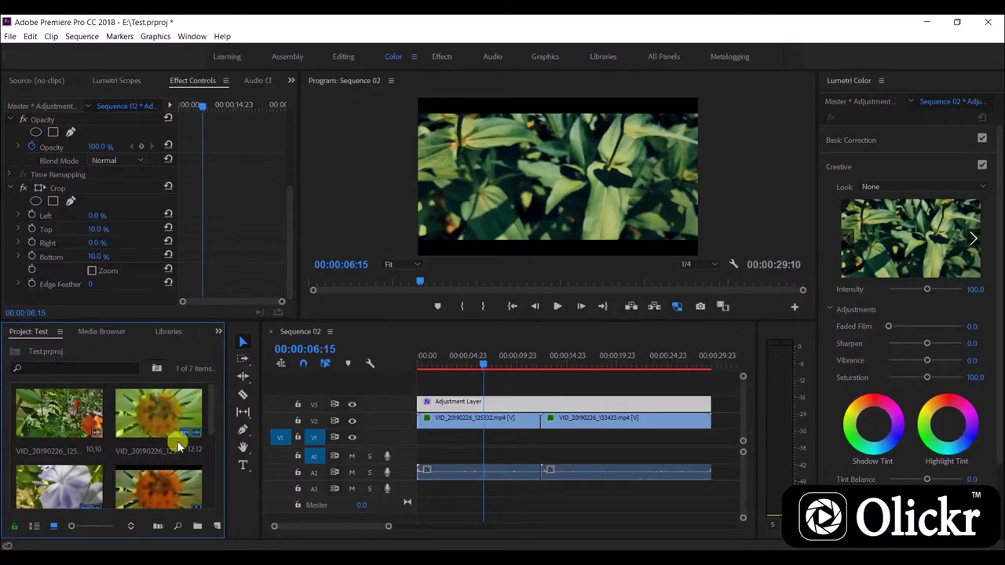
- Start a new sequence and browse the 1080p, Digital SLR and HDV preset folders
click(215, 522)
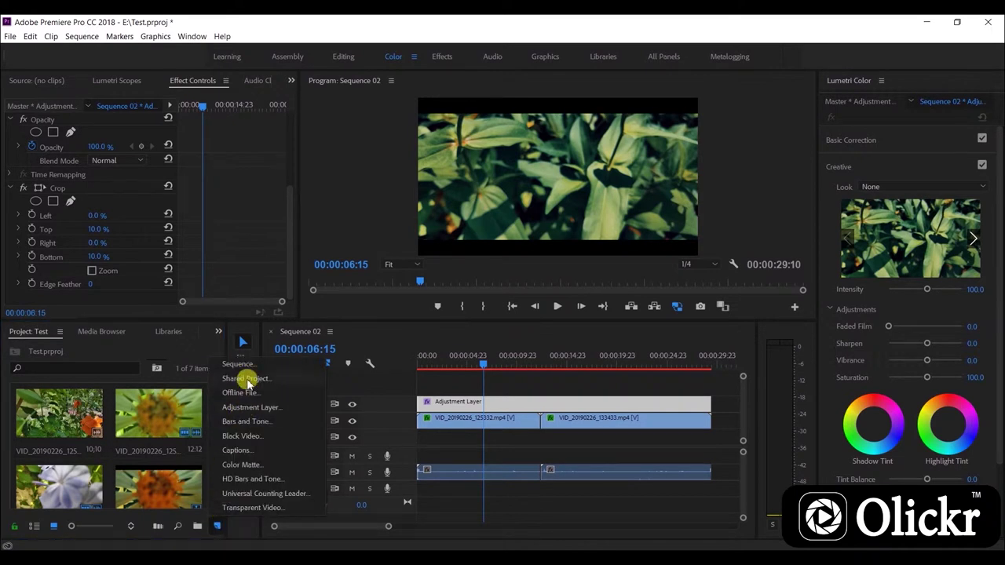
click(247, 366)
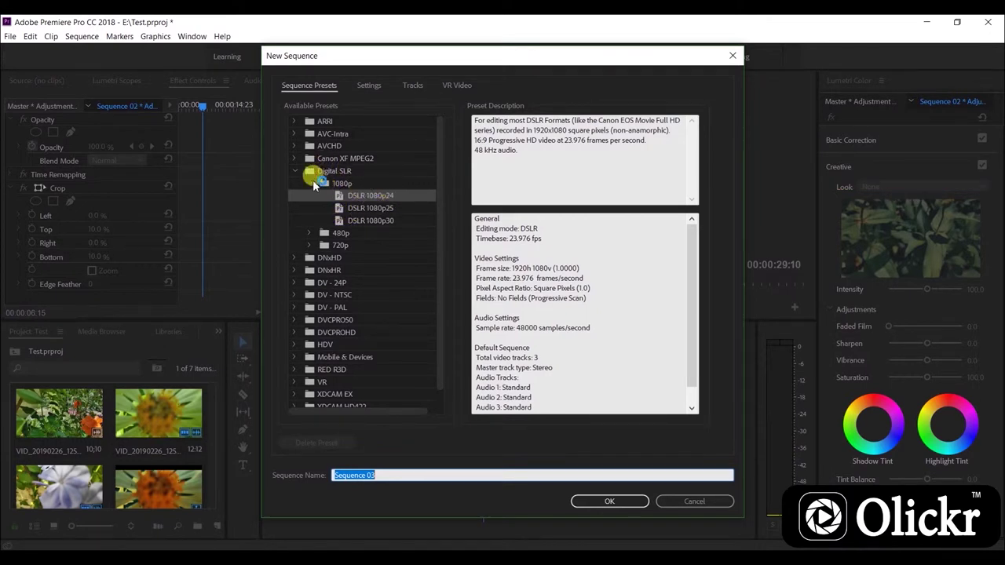
click(311, 183)
click(297, 172)
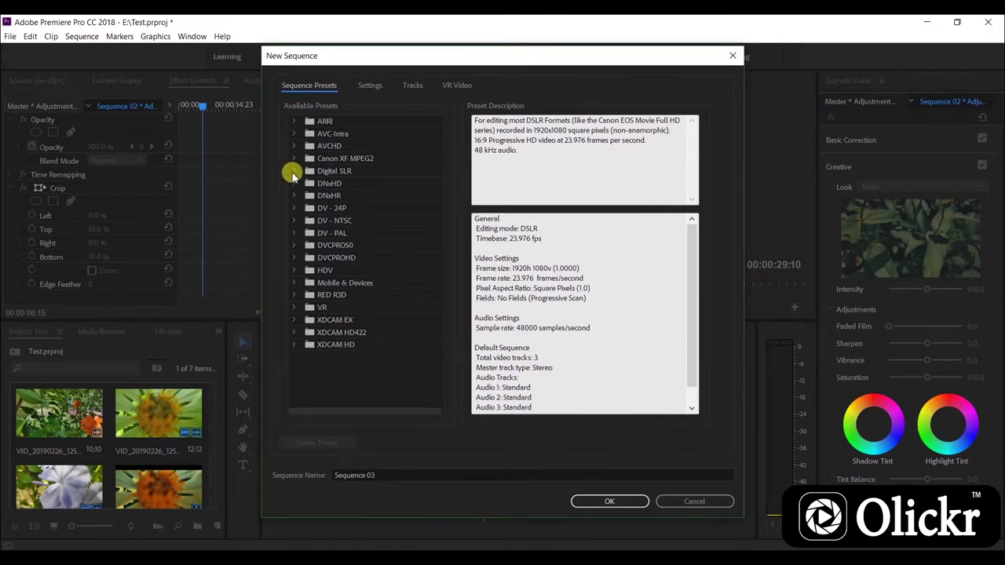
click(292, 174)
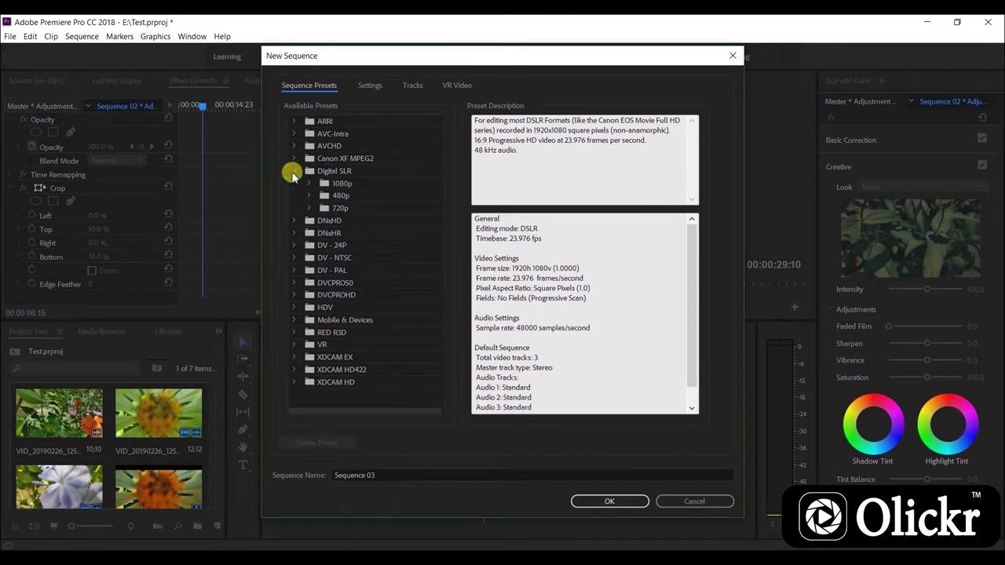
click(293, 172)
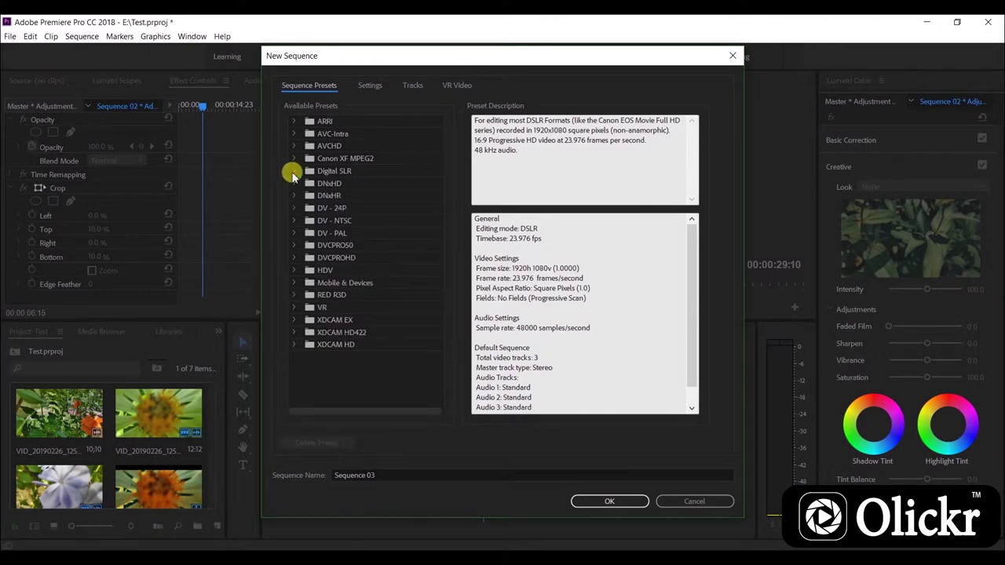
click(294, 270)
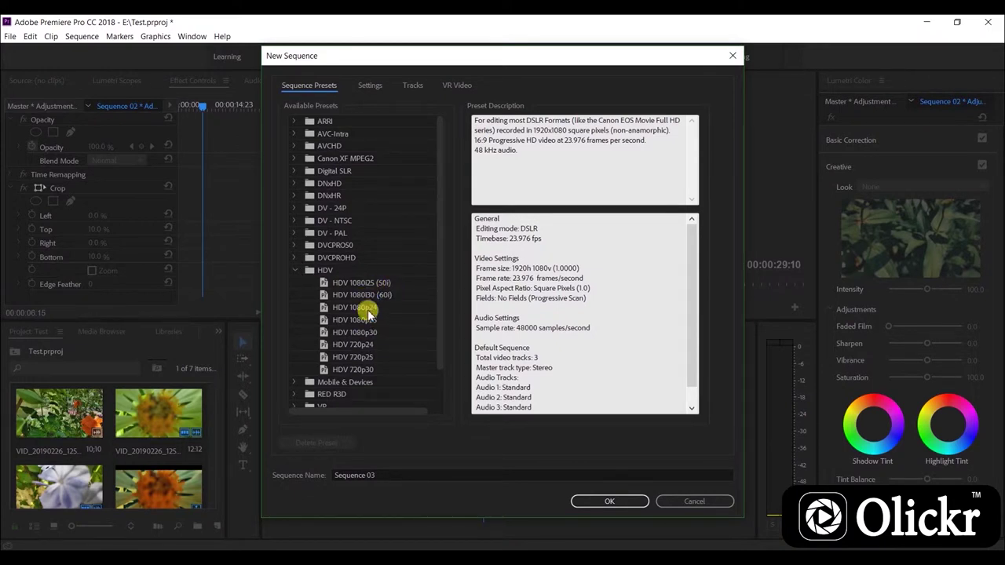
click(294, 270)
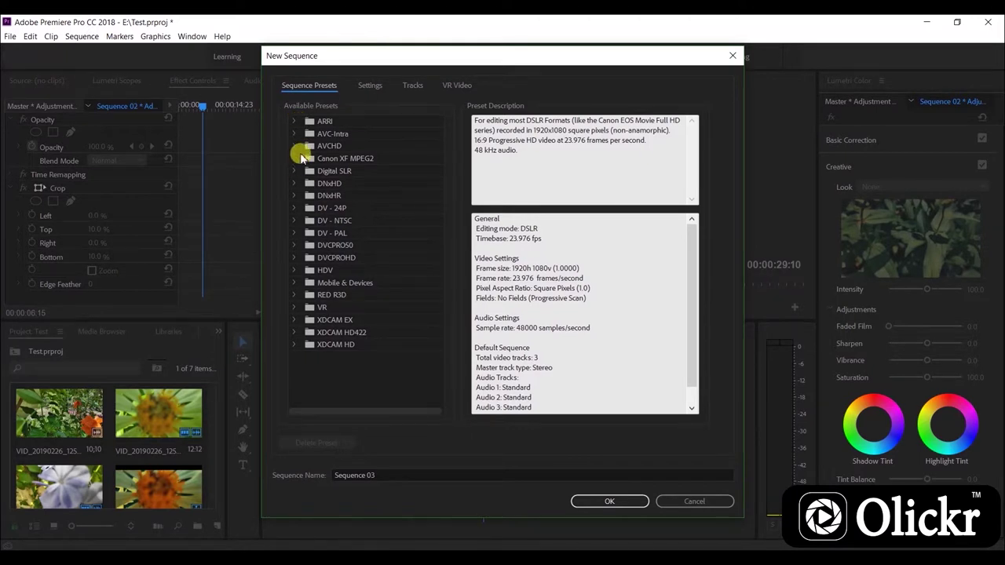
- Browse the AVCHD, ARRI 2880p and AVC-Intra presets, then create the empty sequence
click(295, 146)
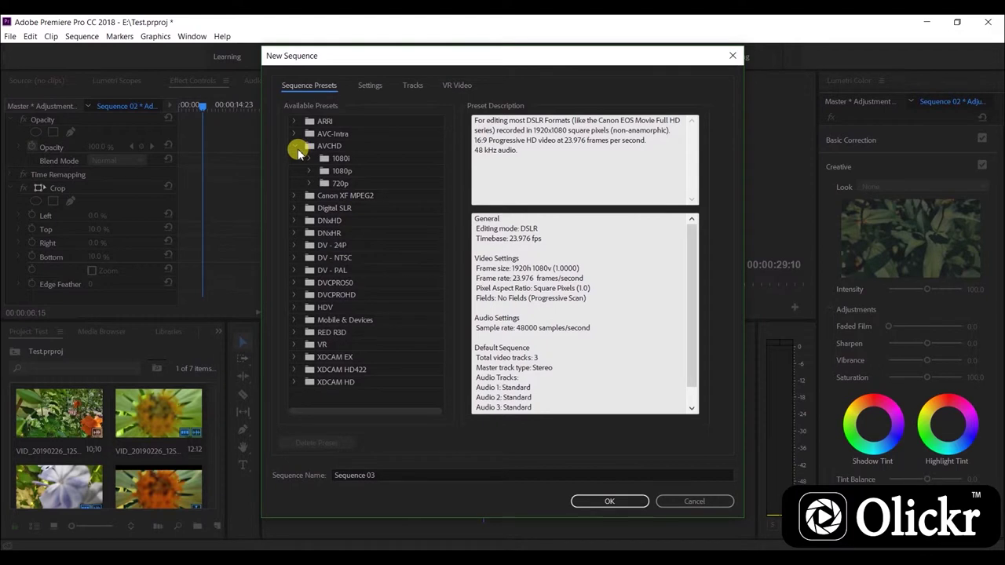
click(295, 147)
click(294, 121)
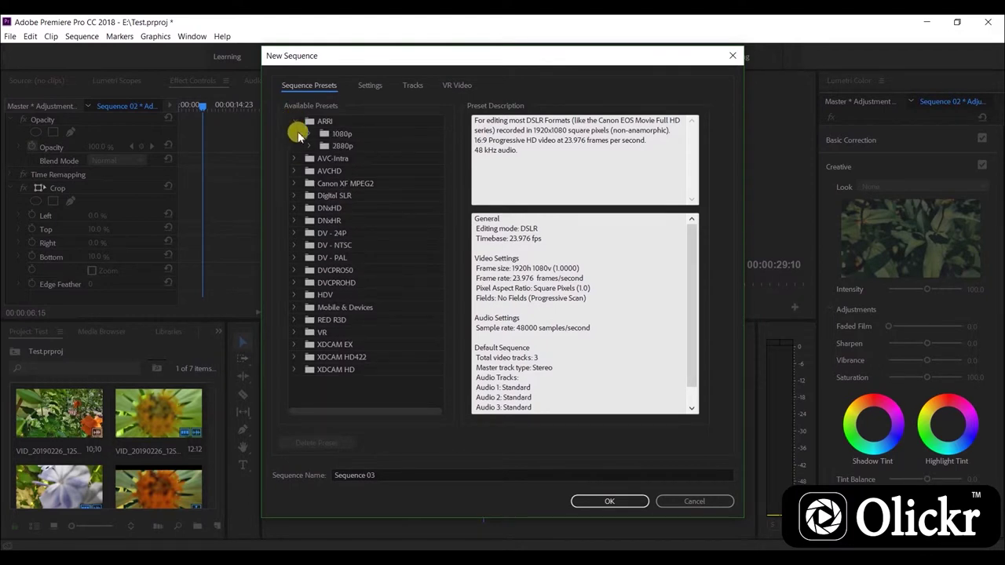
click(310, 147)
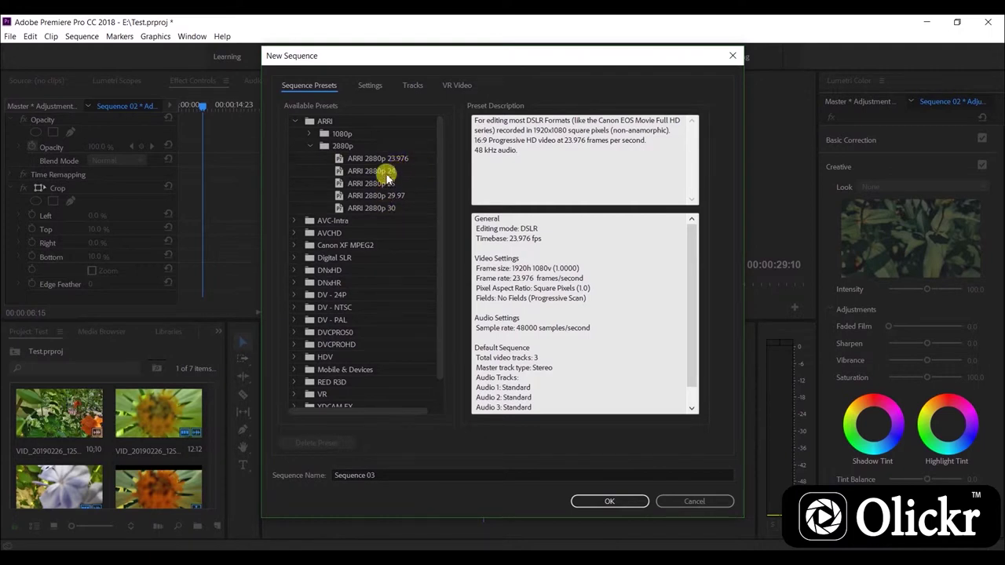
click(311, 146)
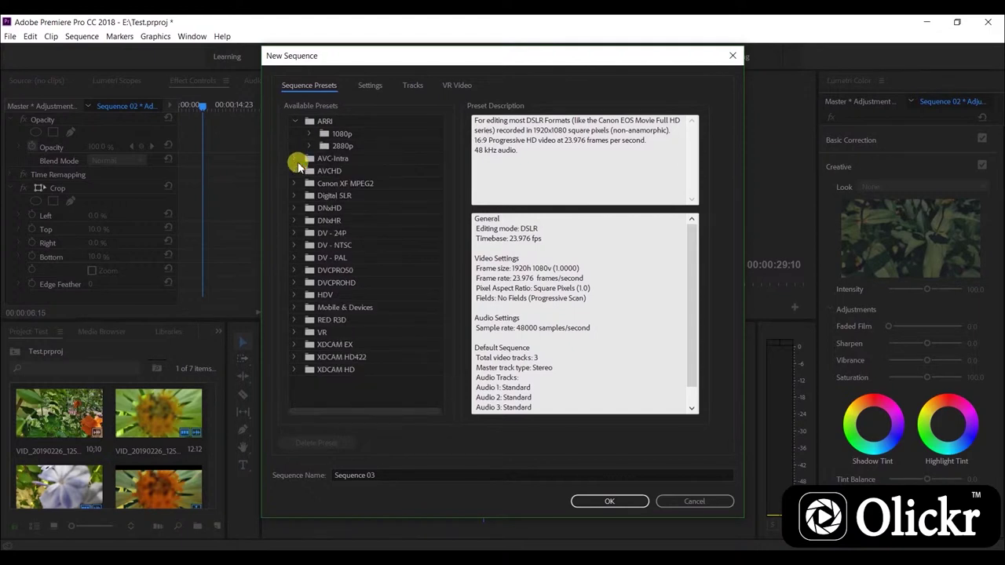
click(294, 158)
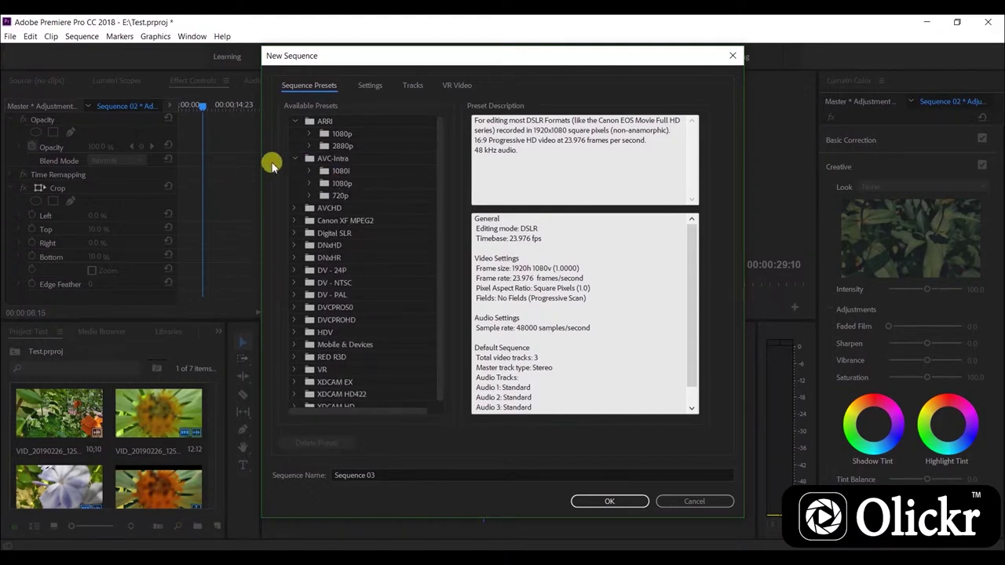
click(297, 160)
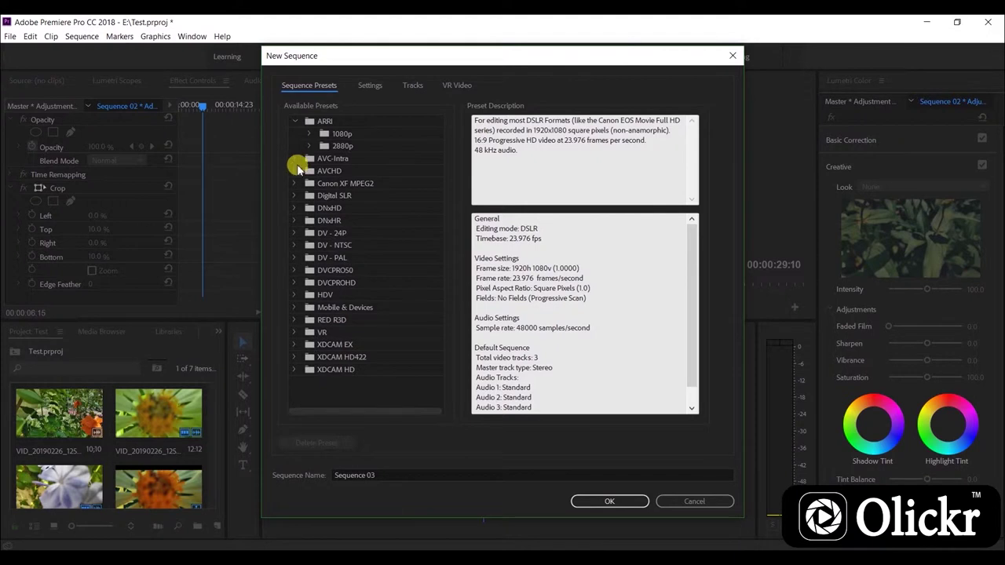
click(609, 502)
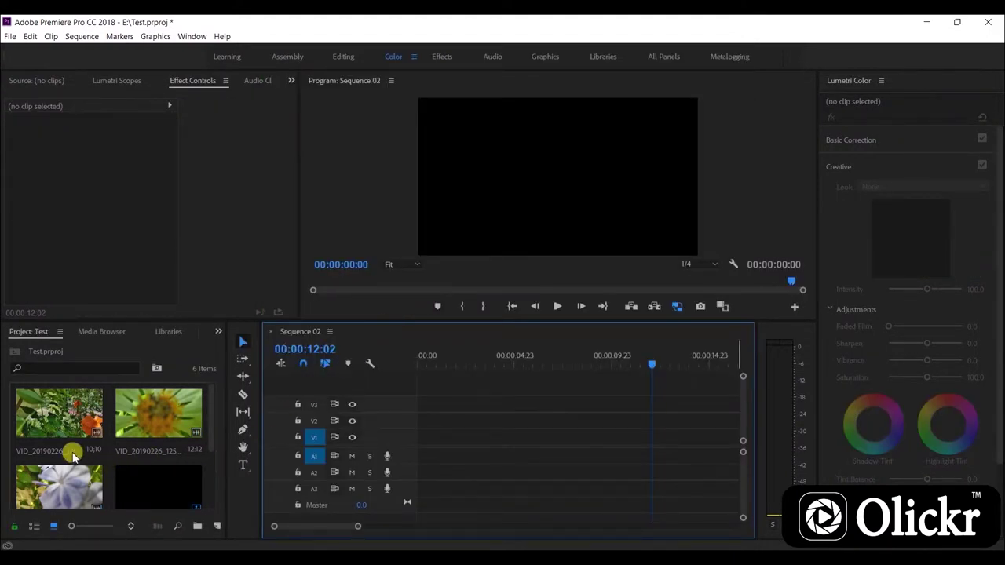
- Place VID_20190226_125332.mp4 with existing sequence settings, then VID_20190226_133433.mp4 right after it
mouse_move(197, 416)
mouse_down()
mouse_move(432, 423)
mouse_move(416, 420)
mouse_up()
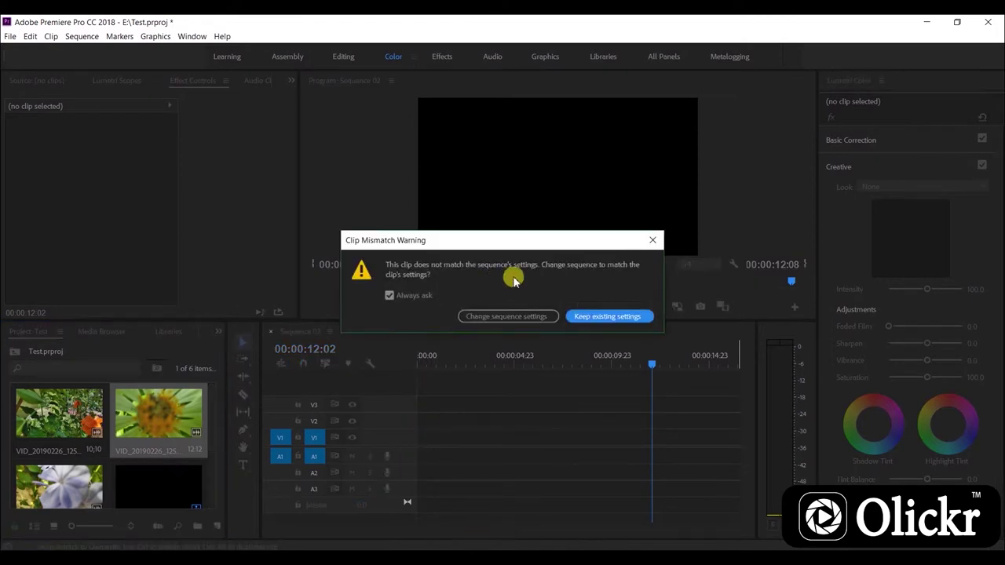
click(598, 317)
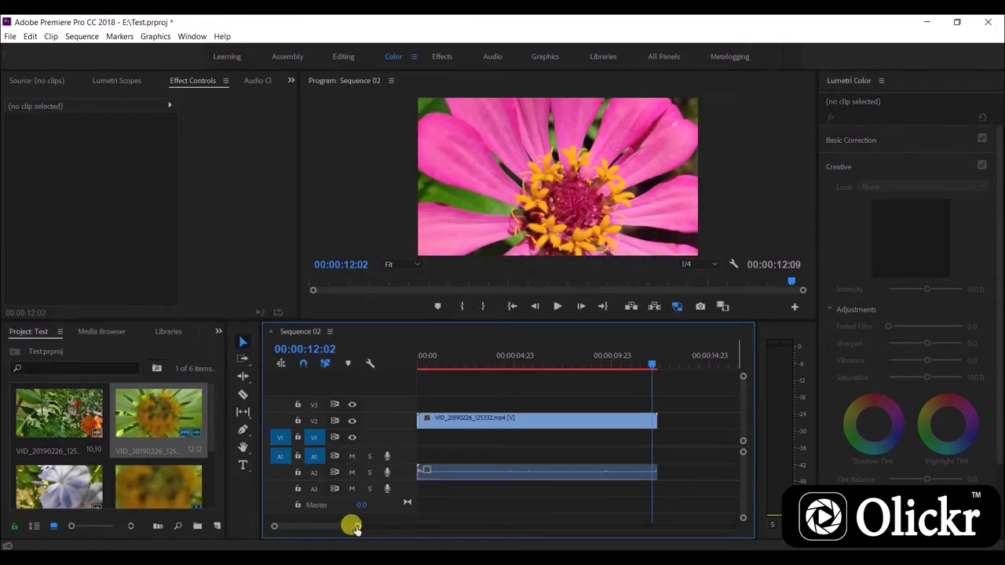
drag(356, 527, 387, 529)
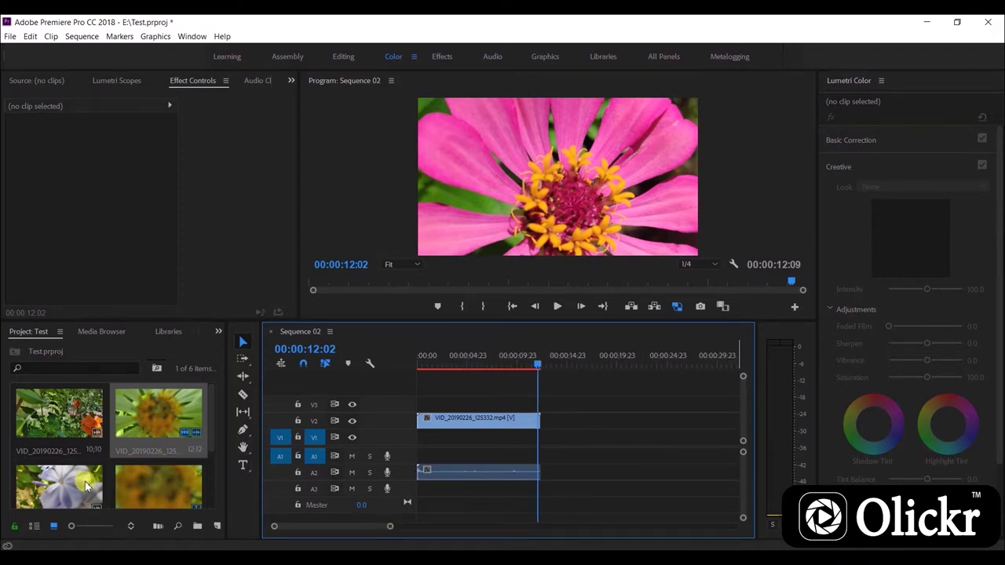
drag(66, 482, 541, 426)
click(502, 473)
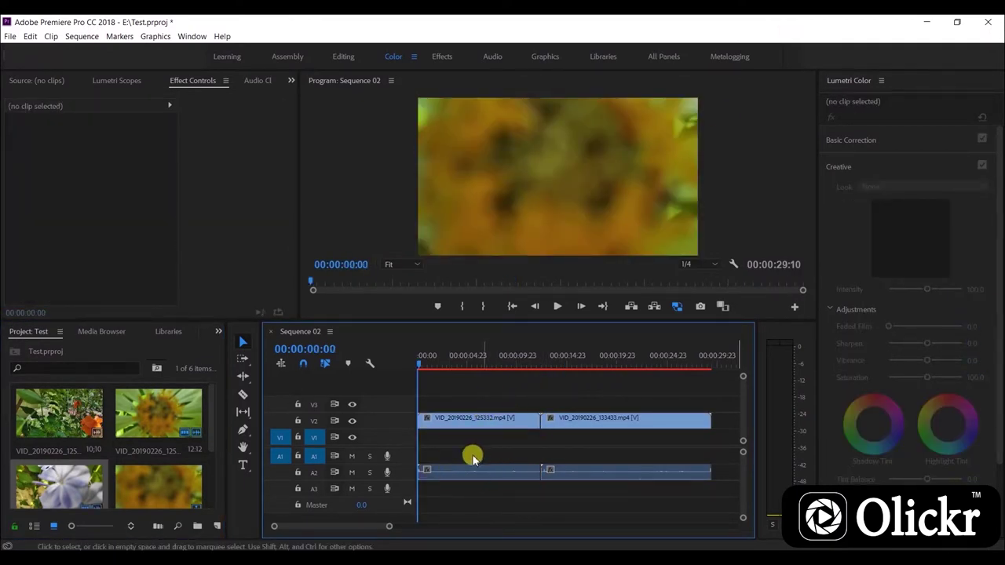
- Apply Set to Frame Size to both V2 flower clips, scaling them to 50
mouse_move(448, 355)
mouse_down()
mouse_move(420, 361)
mouse_move(448, 359)
mouse_up()
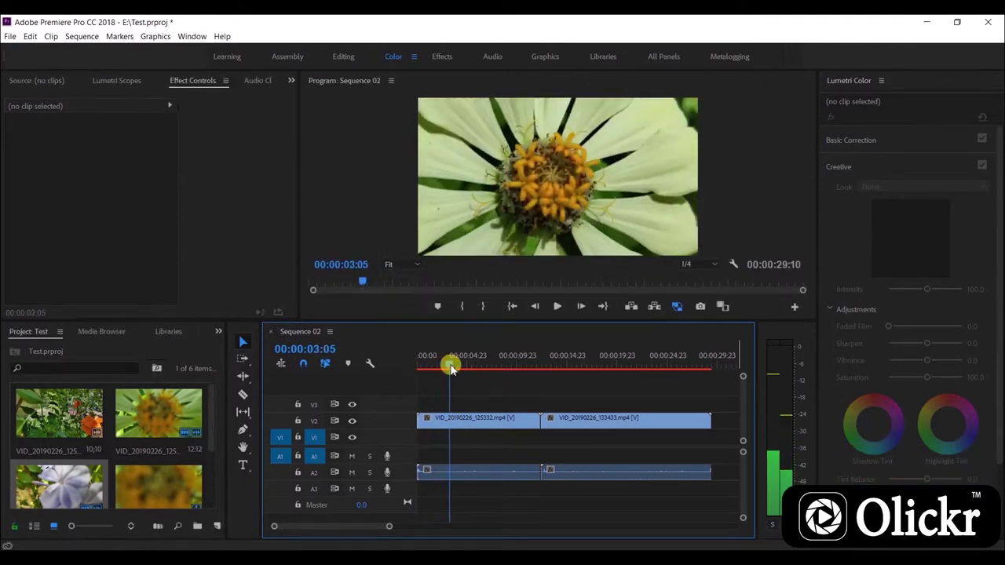
click(476, 420)
right_click(475, 419)
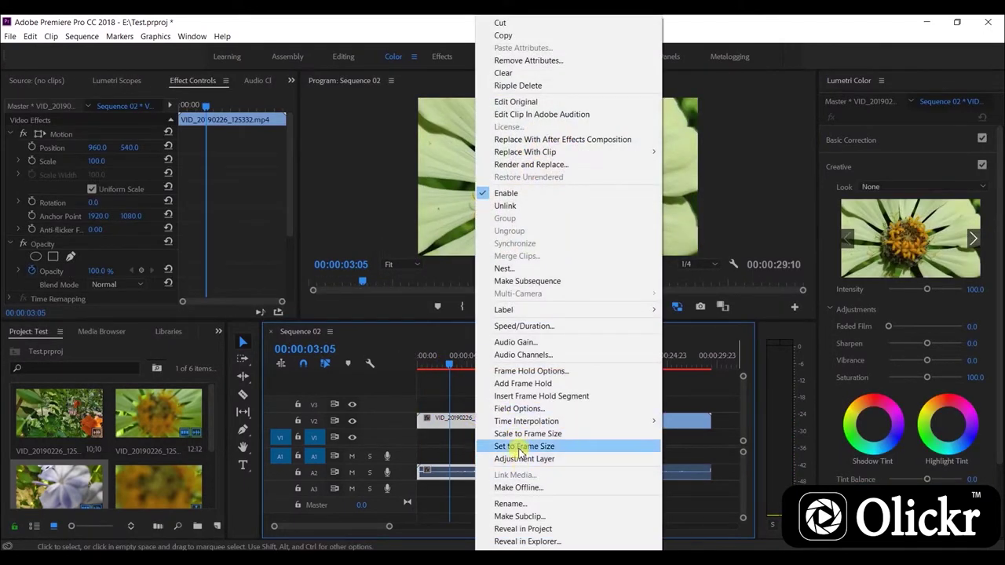
click(508, 445)
mouse_move(449, 364)
mouse_down()
mouse_move(605, 364)
mouse_move(482, 366)
mouse_up()
right_click(668, 420)
click(695, 442)
click(502, 421)
- Load the OlickrCINE.3dl look onto the first clip and raise its intensity above 100
click(903, 188)
click(816, 225)
click(518, 193)
double_click(518, 193)
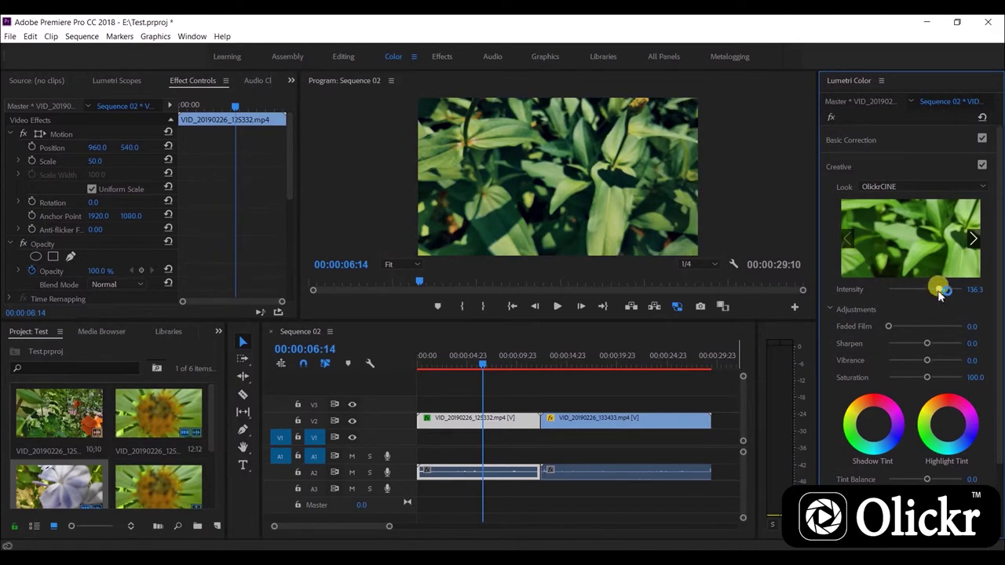
drag(940, 292, 942, 291)
drag(478, 366, 438, 372)
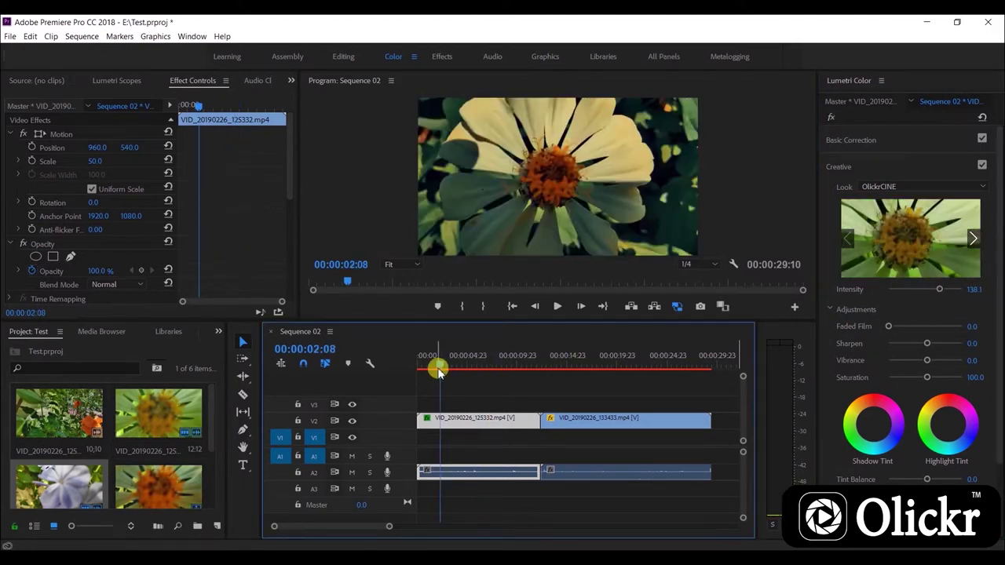
drag(438, 371, 461, 366)
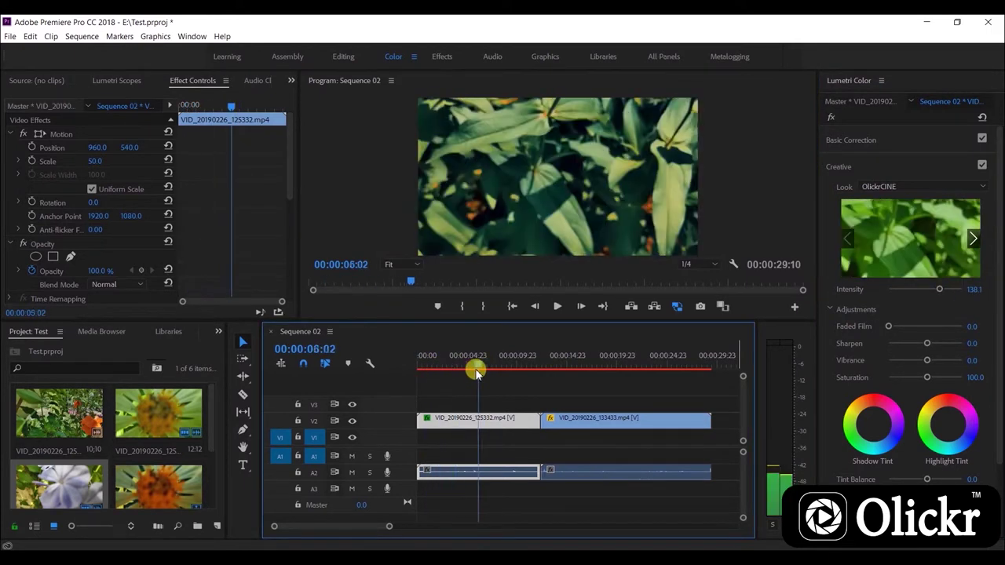
drag(944, 292, 943, 292)
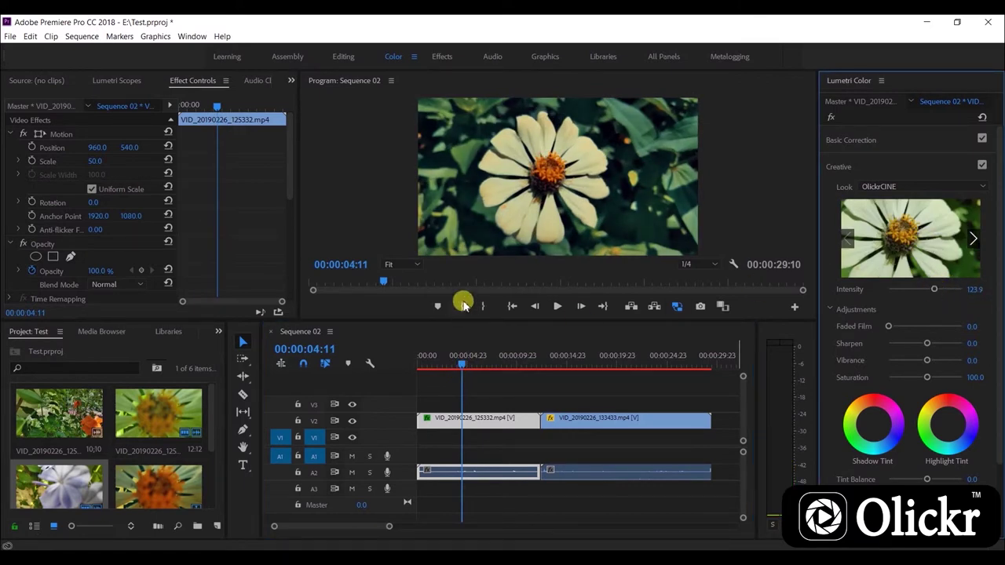
- Apply the OlickrCINE look to the second flower clip as well
drag(462, 366, 589, 369)
click(850, 191)
click(812, 227)
double_click(533, 185)
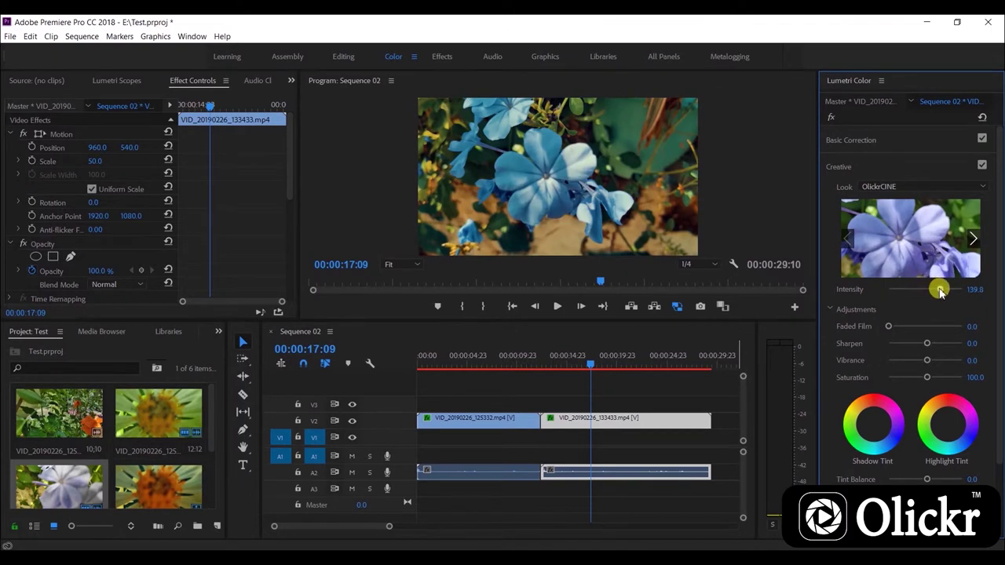
drag(590, 364, 402, 380)
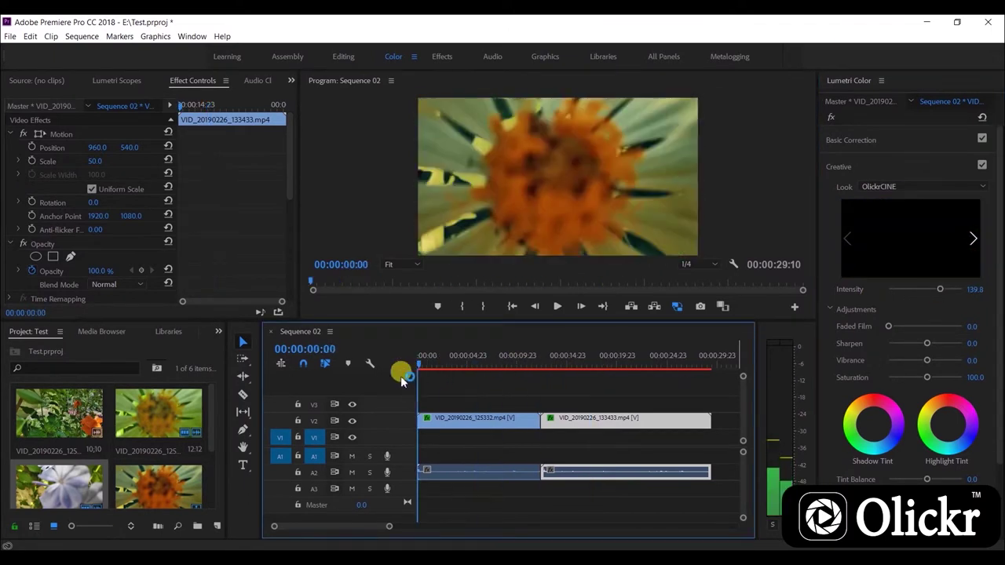
- Create an adjustment layer and place it on V3 spanning both clips
click(216, 526)
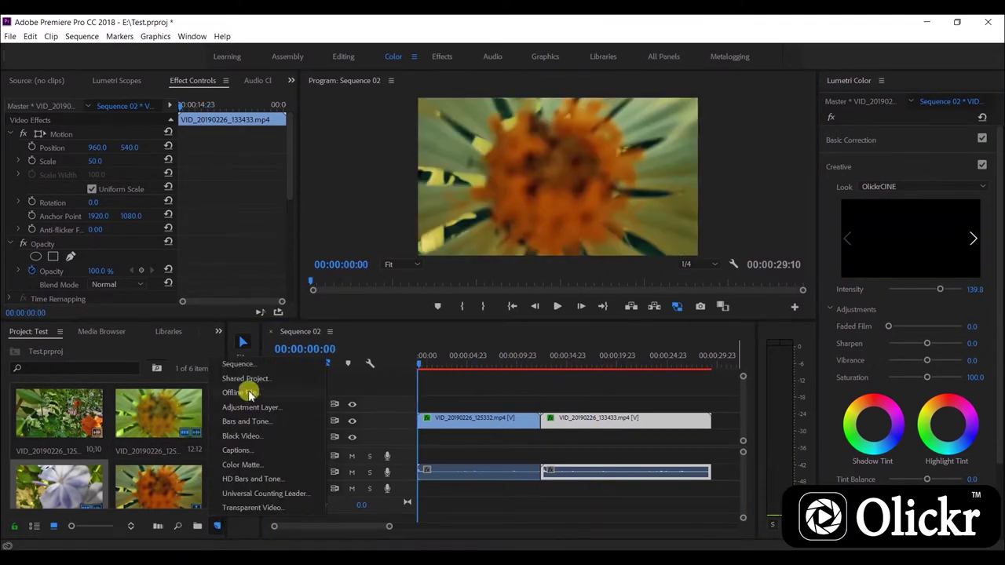
click(250, 407)
click(538, 336)
mouse_move(60, 468)
mouse_down()
mouse_move(446, 424)
mouse_move(448, 404)
mouse_move(712, 404)
mouse_up()
- Apply the Crop effect to the adjustment layer with Top and Bottom at 10%
click(223, 333)
click(235, 404)
click(75, 348)
text(crop)
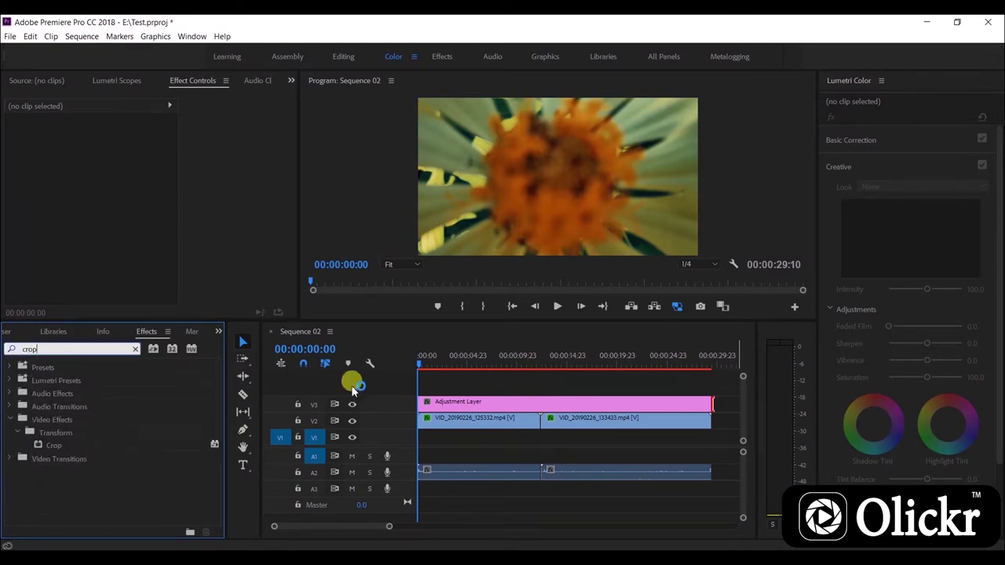
click(457, 404)
drag(42, 450, 491, 402)
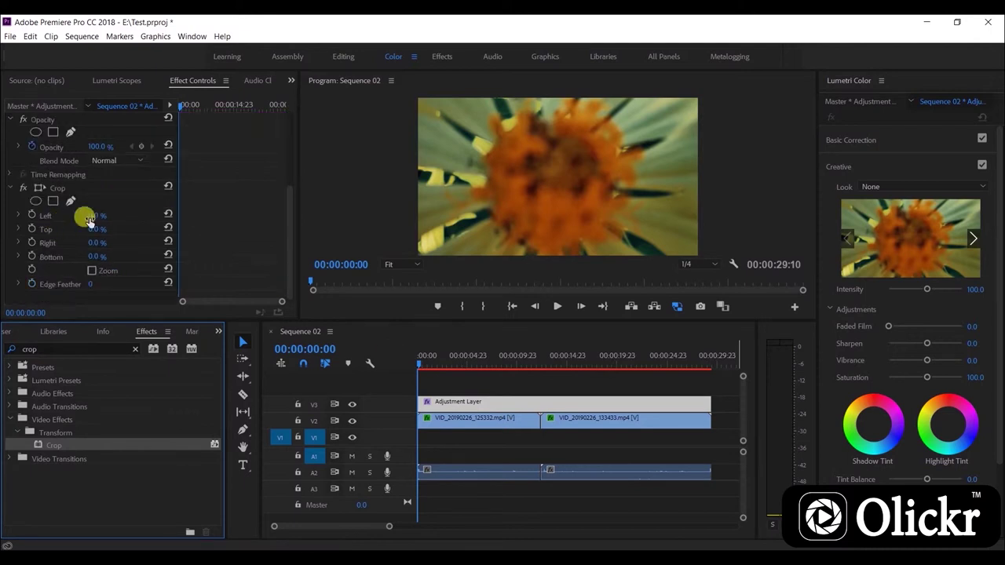
click(95, 228)
text(0)
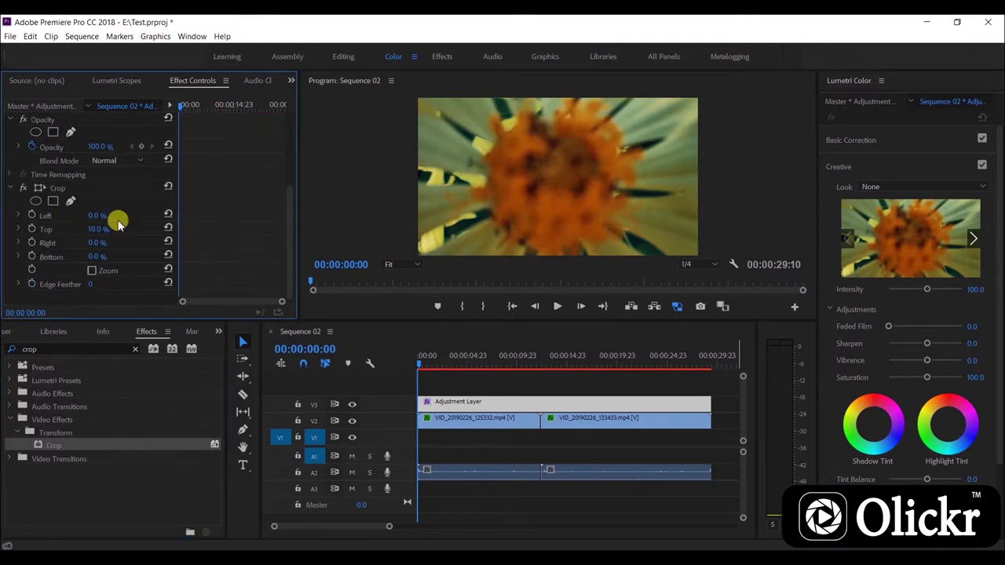
click(92, 256)
text(10)
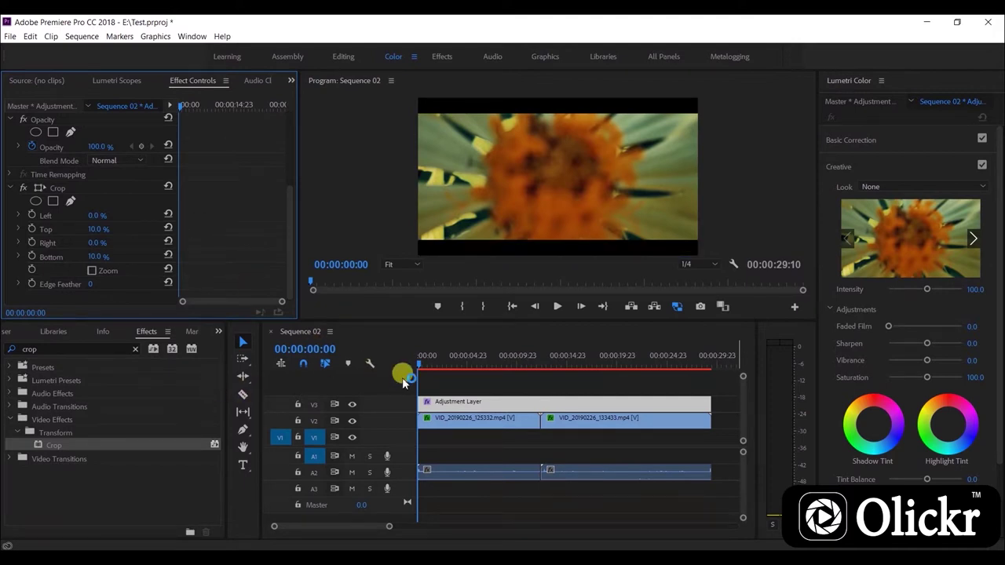
- Preview the letterboxed sequence, then bring up the Export Media settings
click(554, 311)
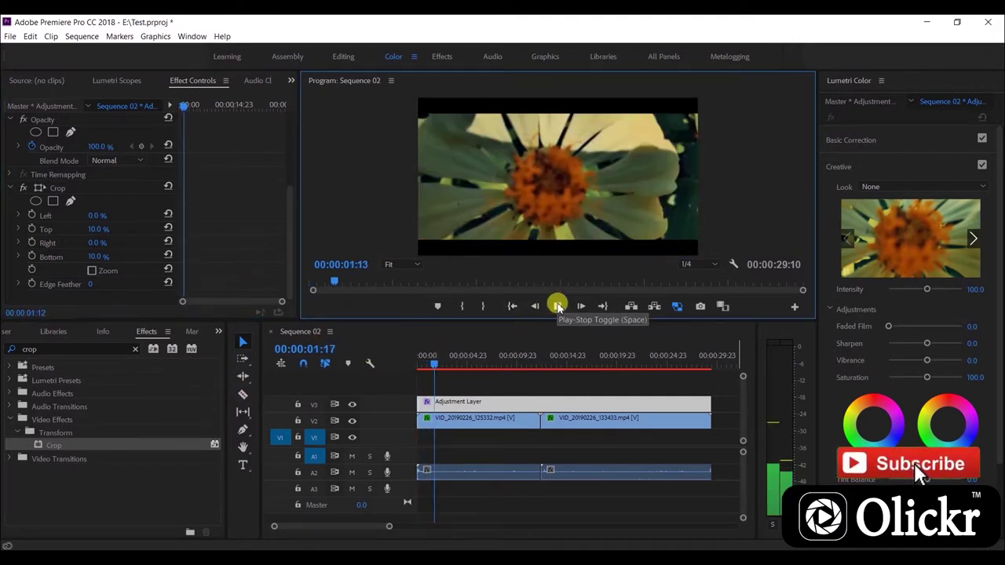
click(10, 36)
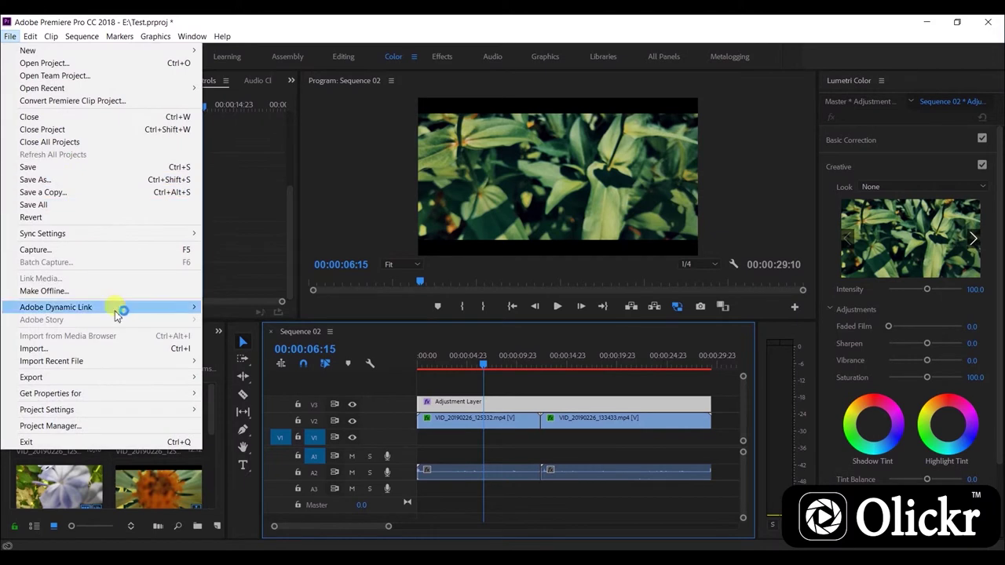
mouse_move(149, 383)
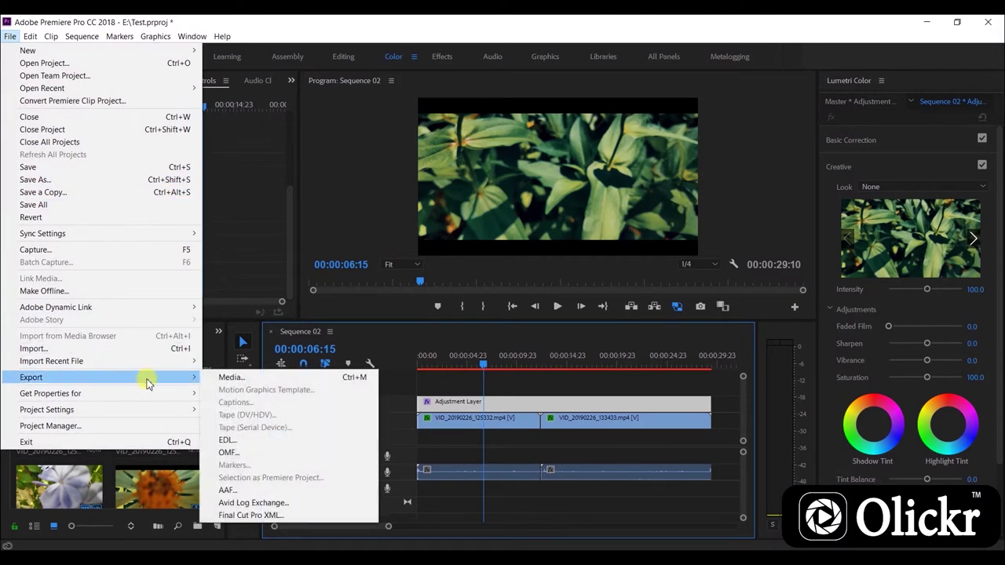
click(240, 378)
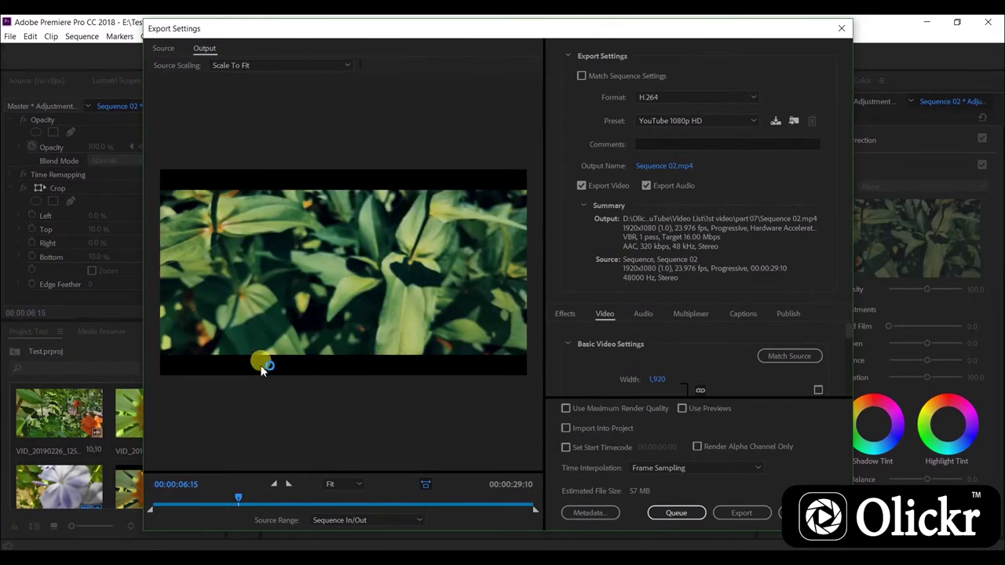
- Keep the H.264 YouTube 1080p HD preset and review its 1920x1080, 16 Mbps video settings
click(727, 120)
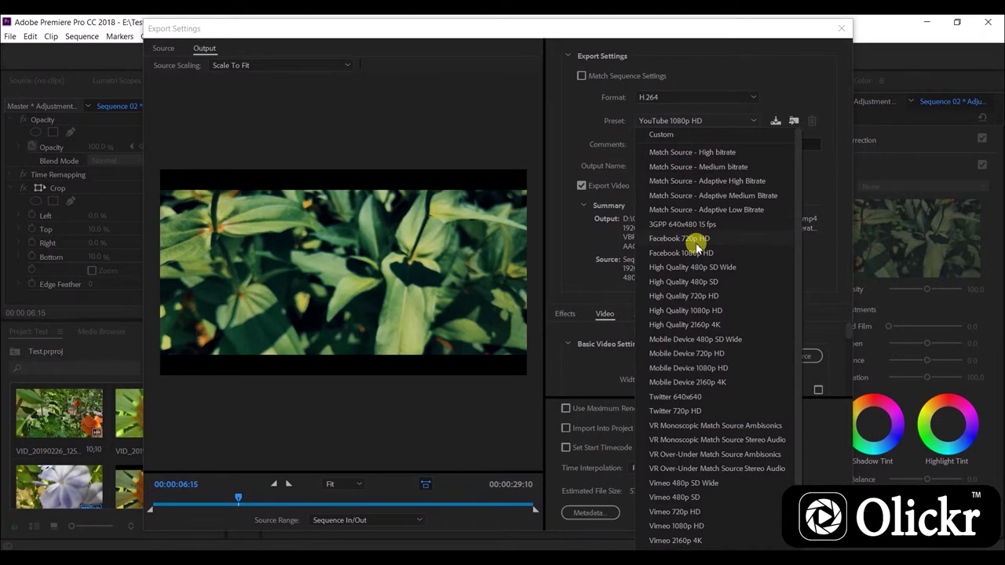
scroll(696, 264, down, 3)
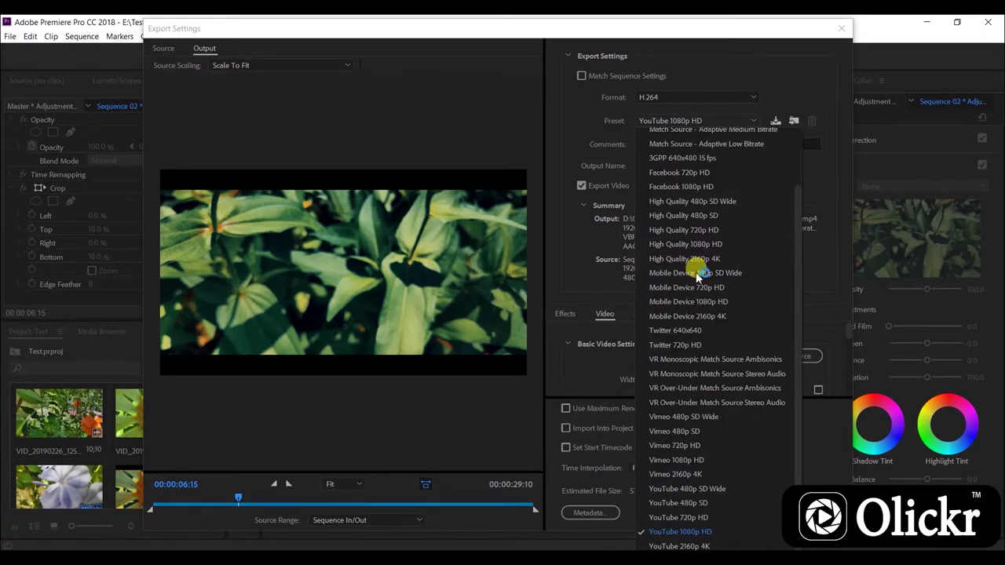
click(671, 537)
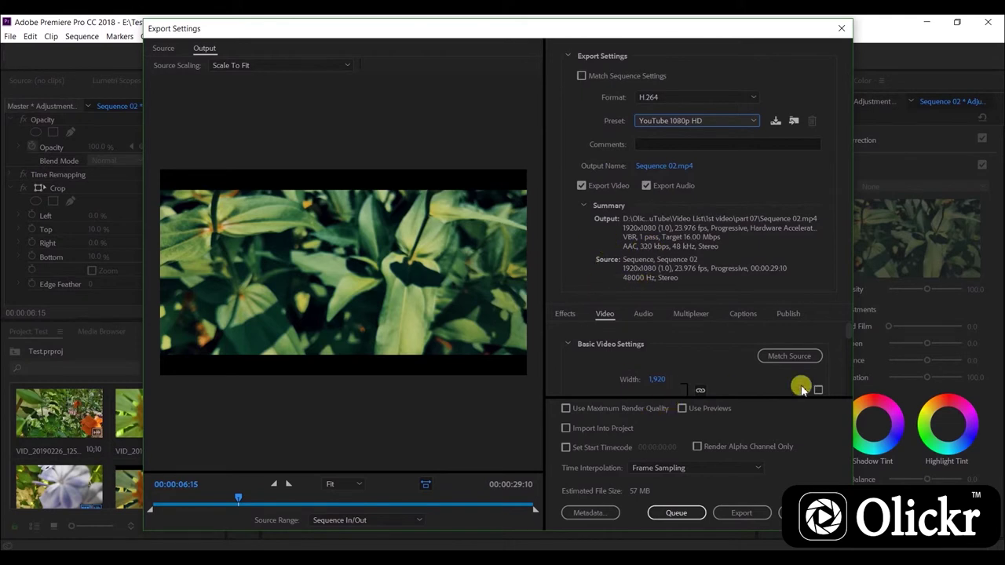
scroll(851, 334, down, 2)
scroll(852, 339, down, 2)
scroll(853, 349, down, 1)
scroll(854, 354, down, 2)
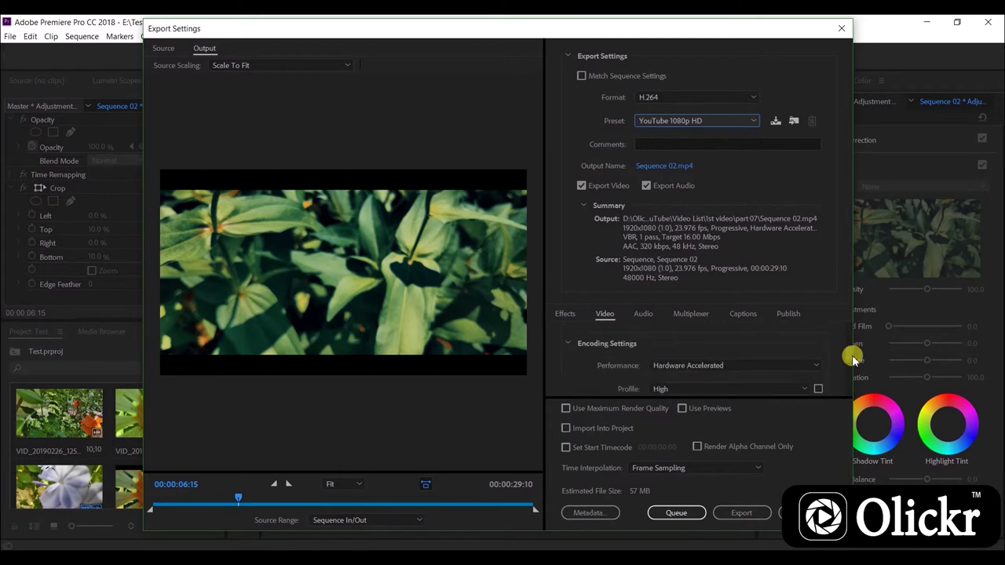
scroll(854, 358, down, 1)
scroll(850, 361, down, 2)
scroll(850, 369, down, 2)
scroll(853, 381, down, 1)
scroll(849, 373, up, 5)
scroll(847, 345, up, 5)
scroll(852, 337, up, 2)
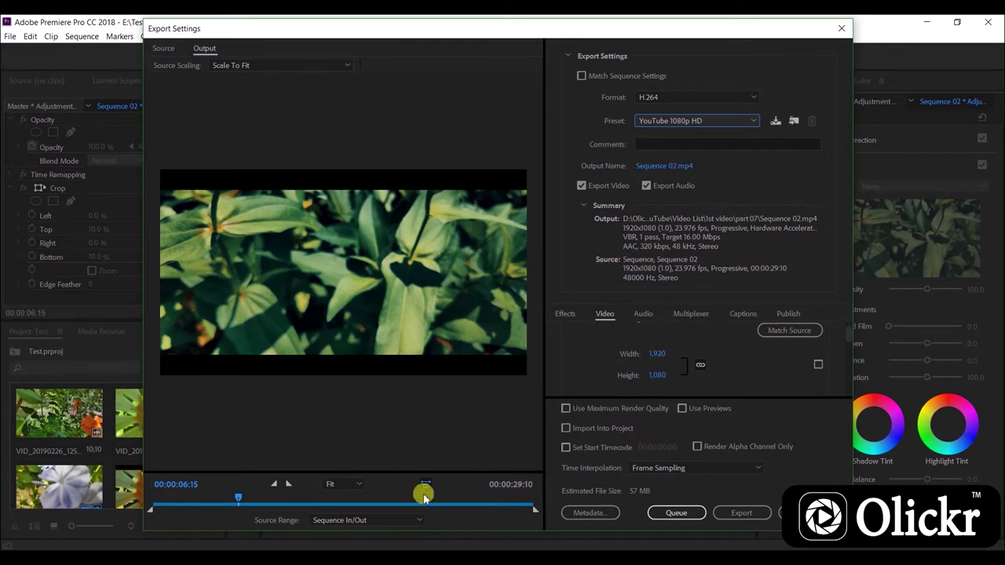
- Set Source Range to Entire Sequence, start the export, then cancel encoding at 0%
click(366, 520)
click(349, 463)
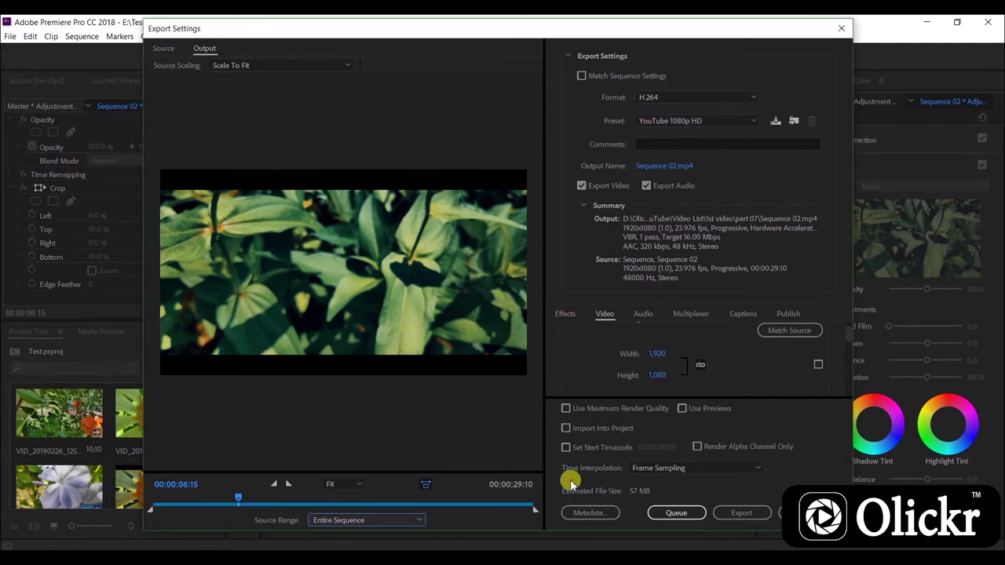
click(741, 515)
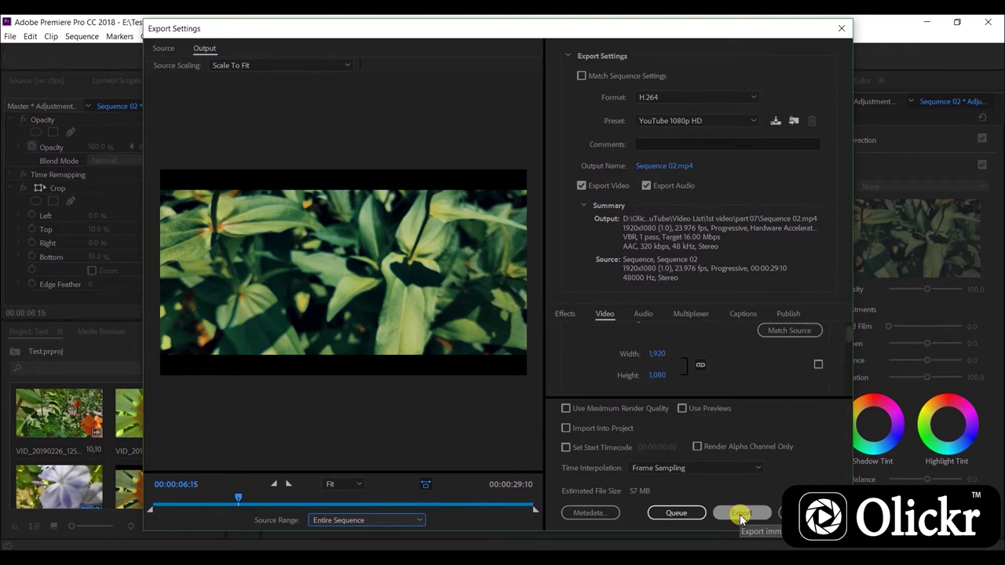
click(741, 515)
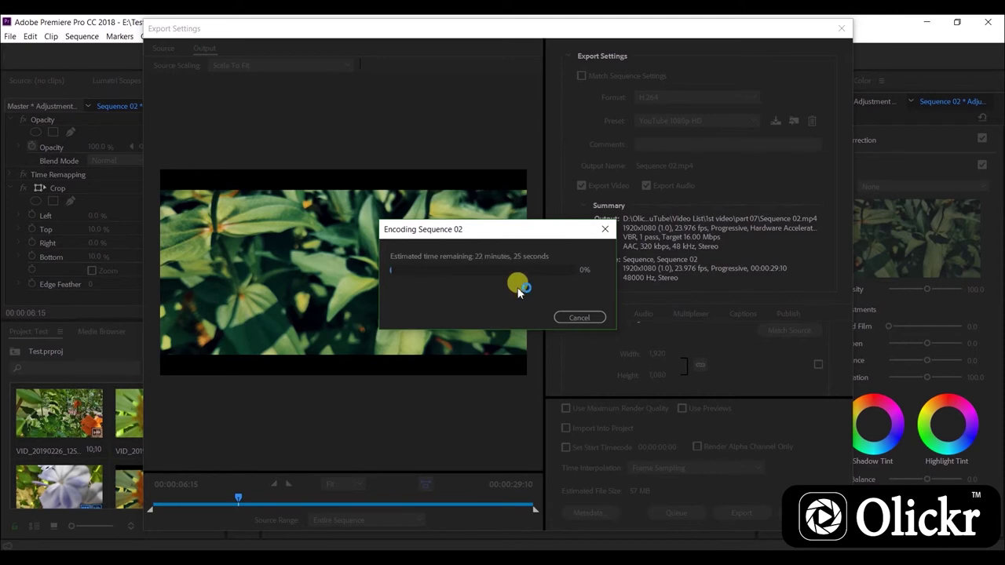
key(Escape)
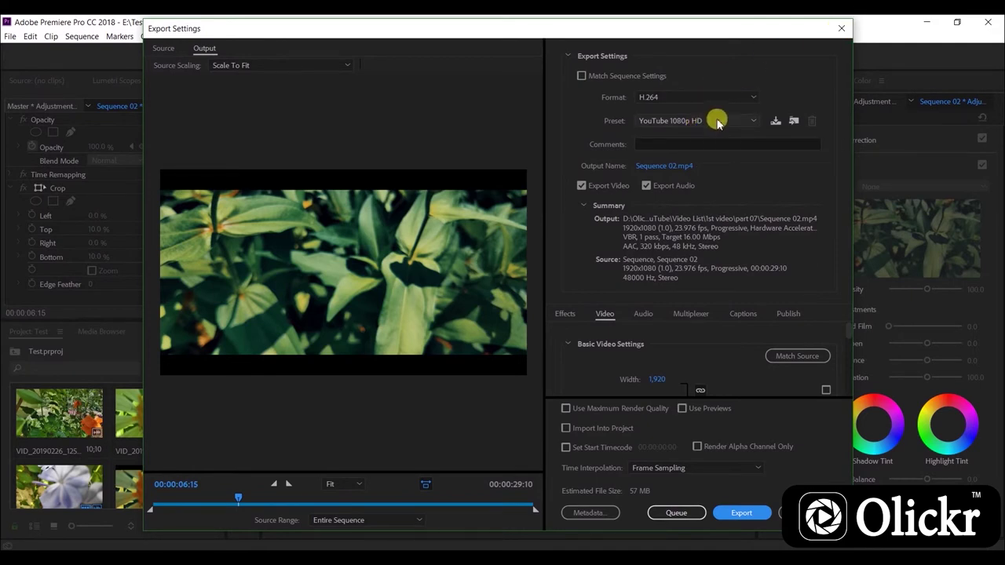
- Switch the preset to YouTube 2160p 4K, checking the linked 3840x2160 size and 40 Mbps bitrate
click(717, 120)
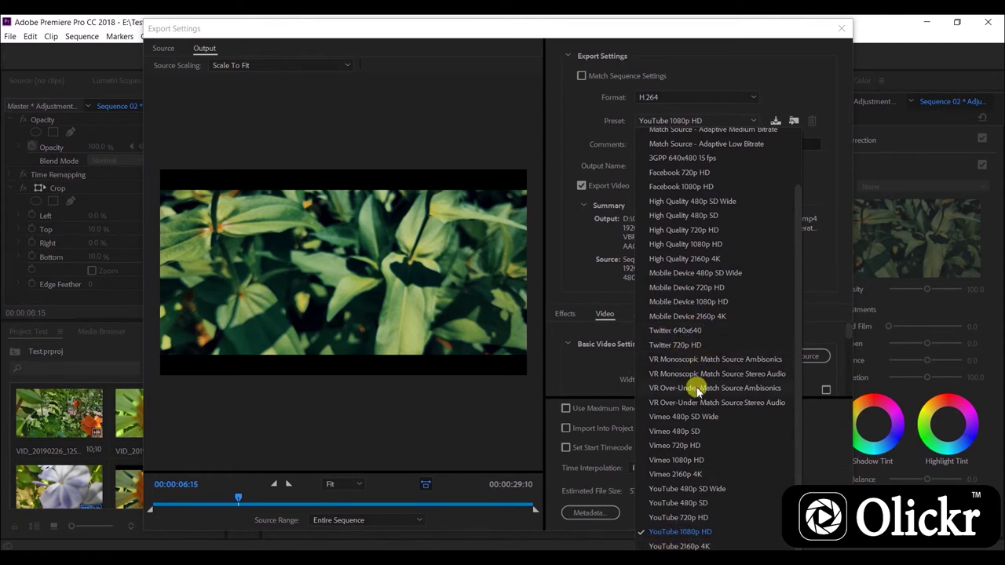
scroll(695, 385, up, 2)
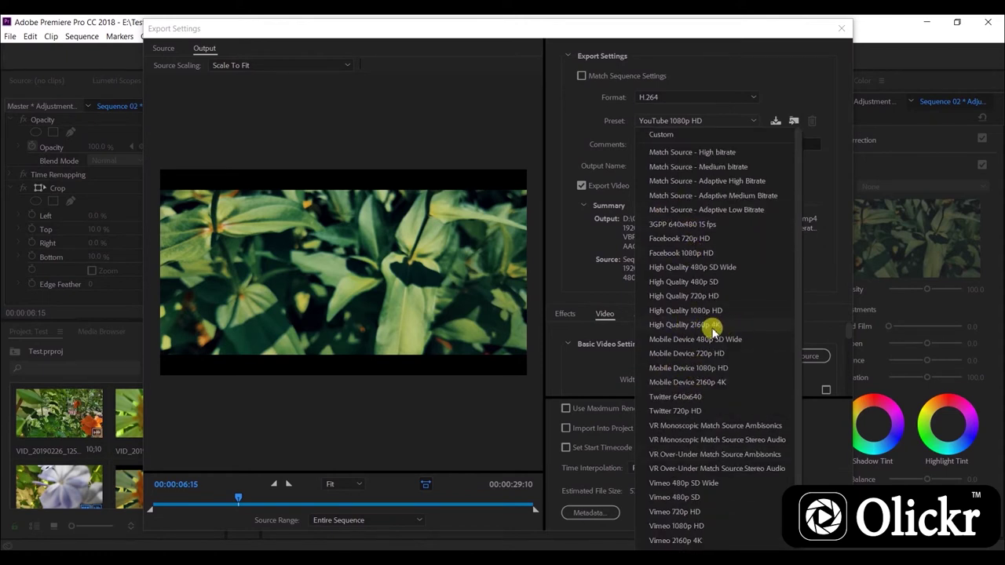
scroll(717, 325, down, 3)
click(650, 530)
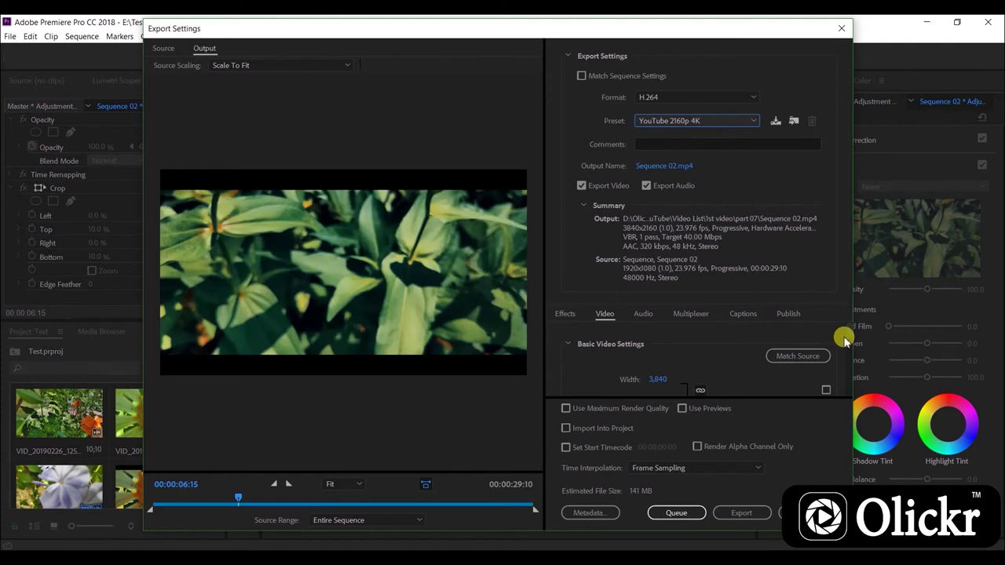
scroll(846, 333, down, 1)
scroll(846, 332, down, 1)
click(683, 356)
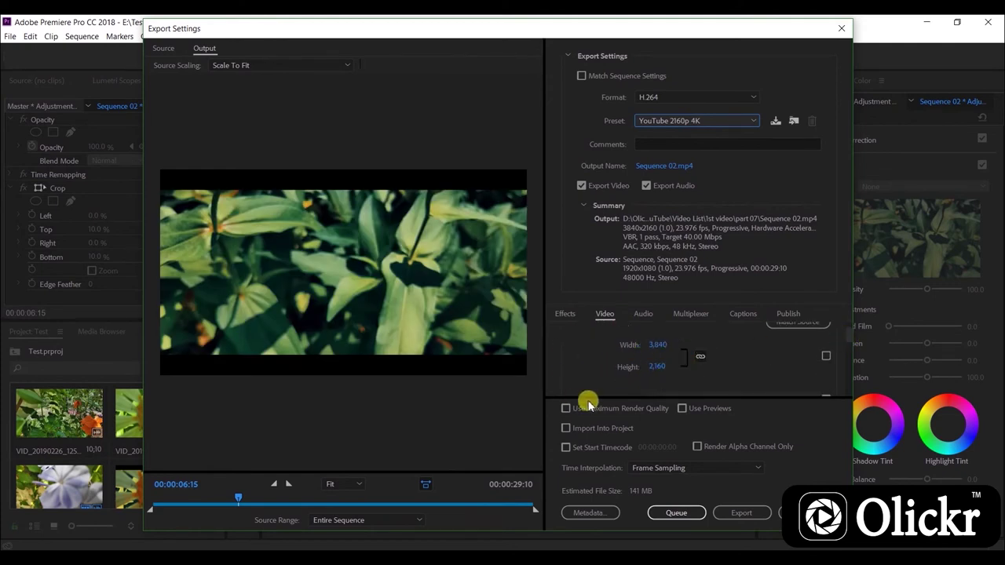
drag(848, 339, 849, 385)
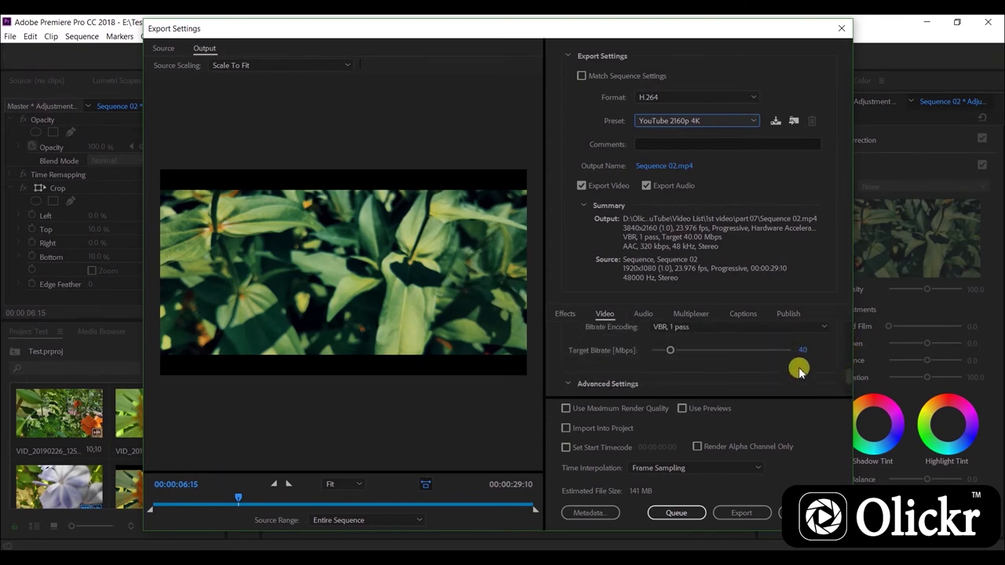
mouse_move(821, 382)
mouse_down()
mouse_move(850, 392)
mouse_move(847, 331)
mouse_up()
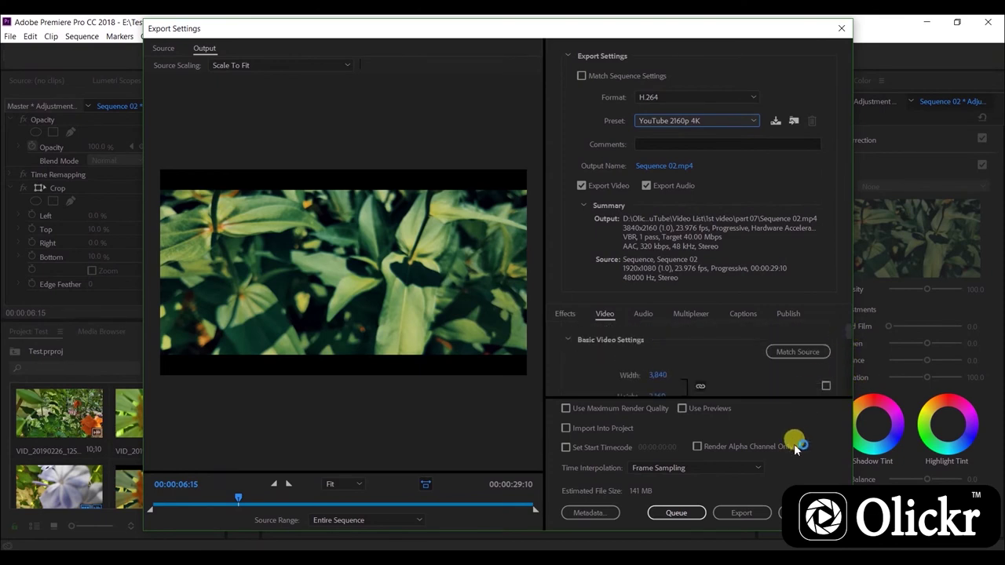